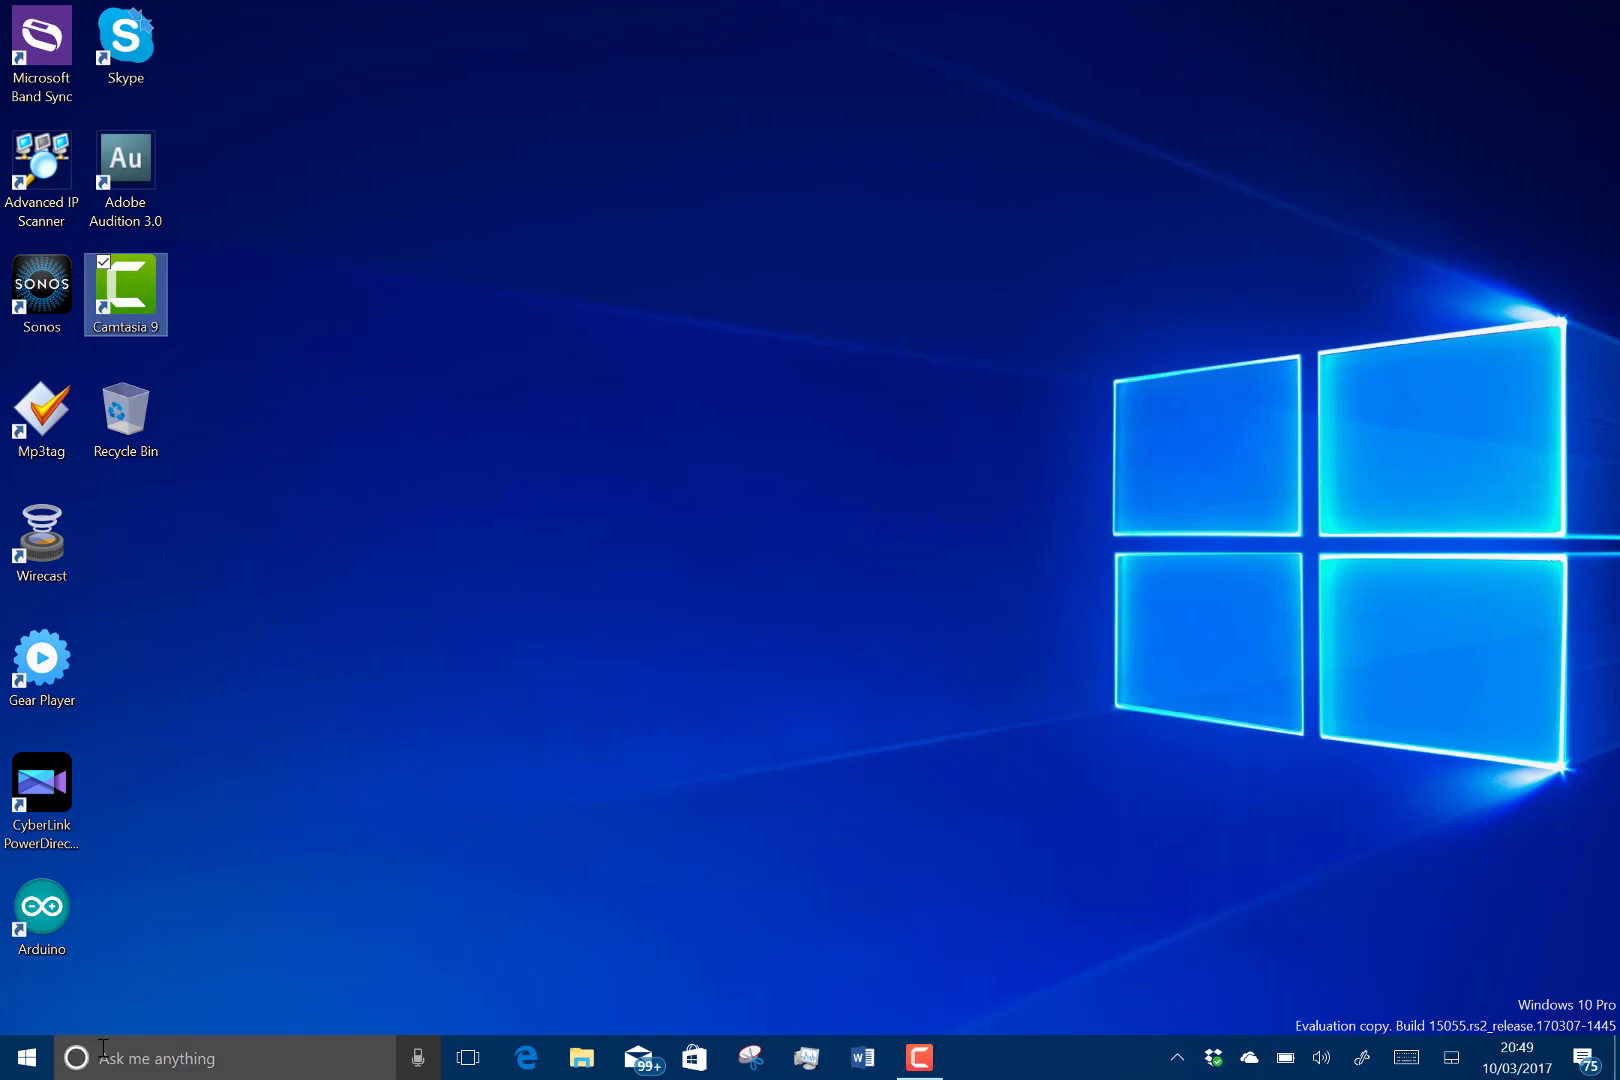
Go to Settings > Apps & features and expand the 3DMark entry.
{"action": "left_click", "coordinate": [25, 1057]}
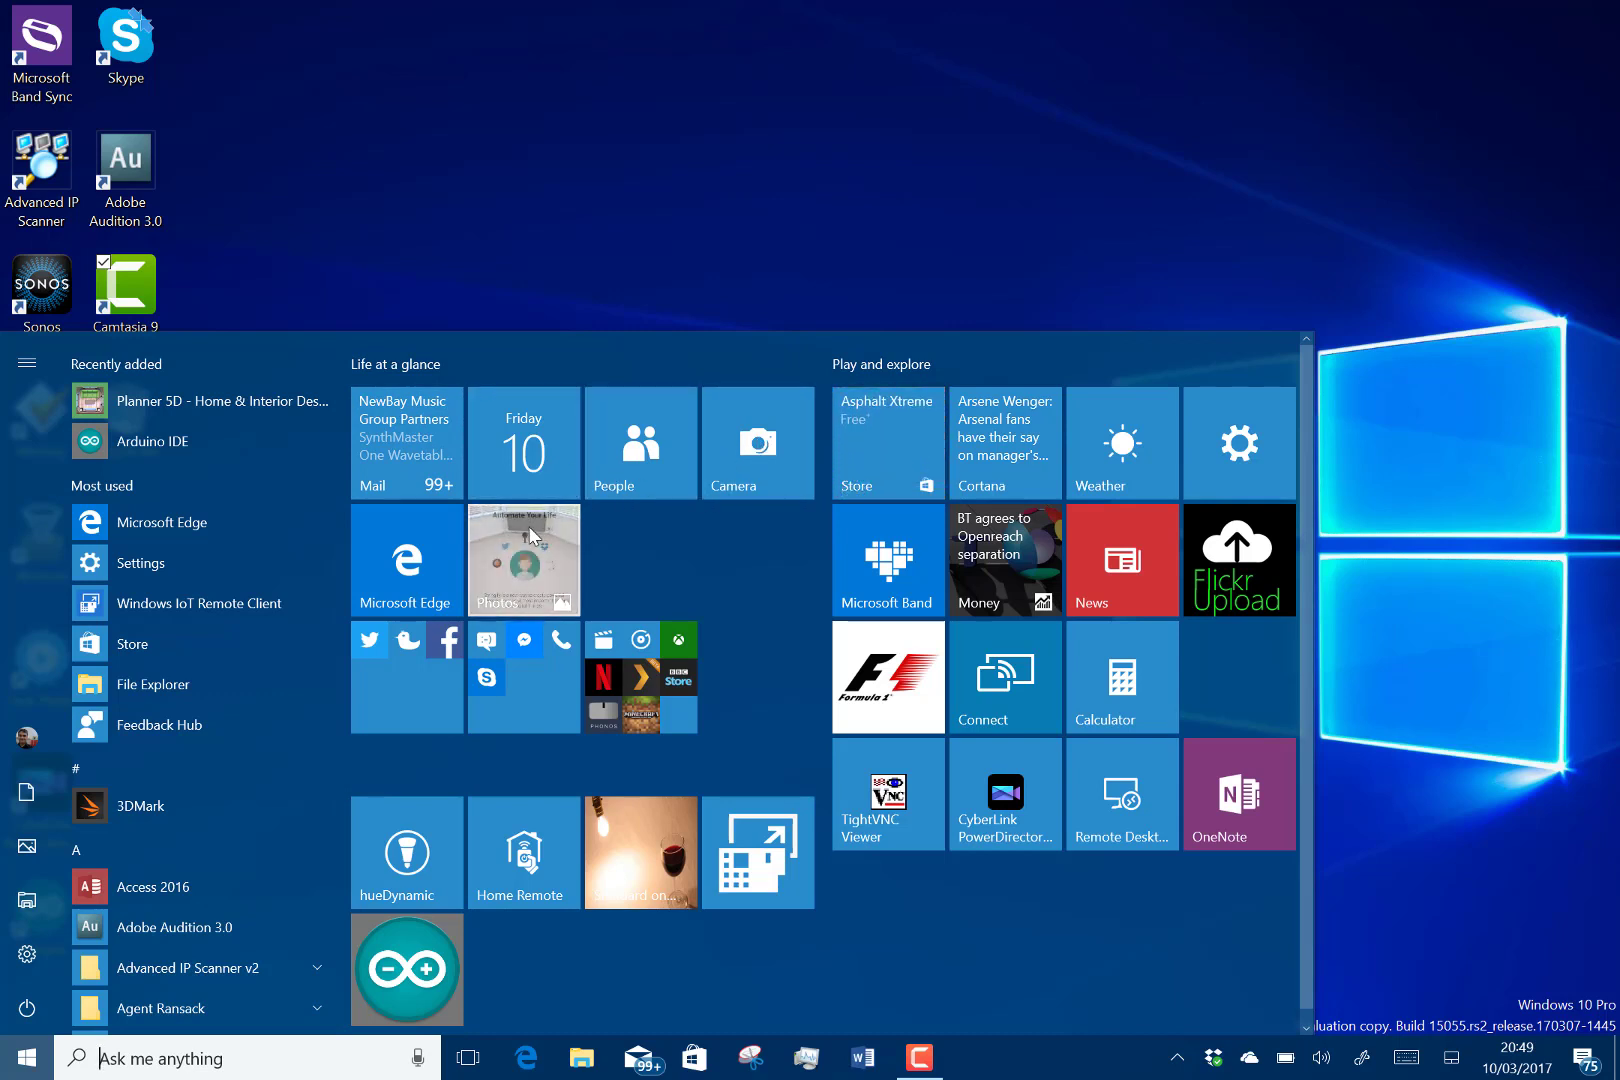
{"action": "left_click", "coordinate": [27, 954]}
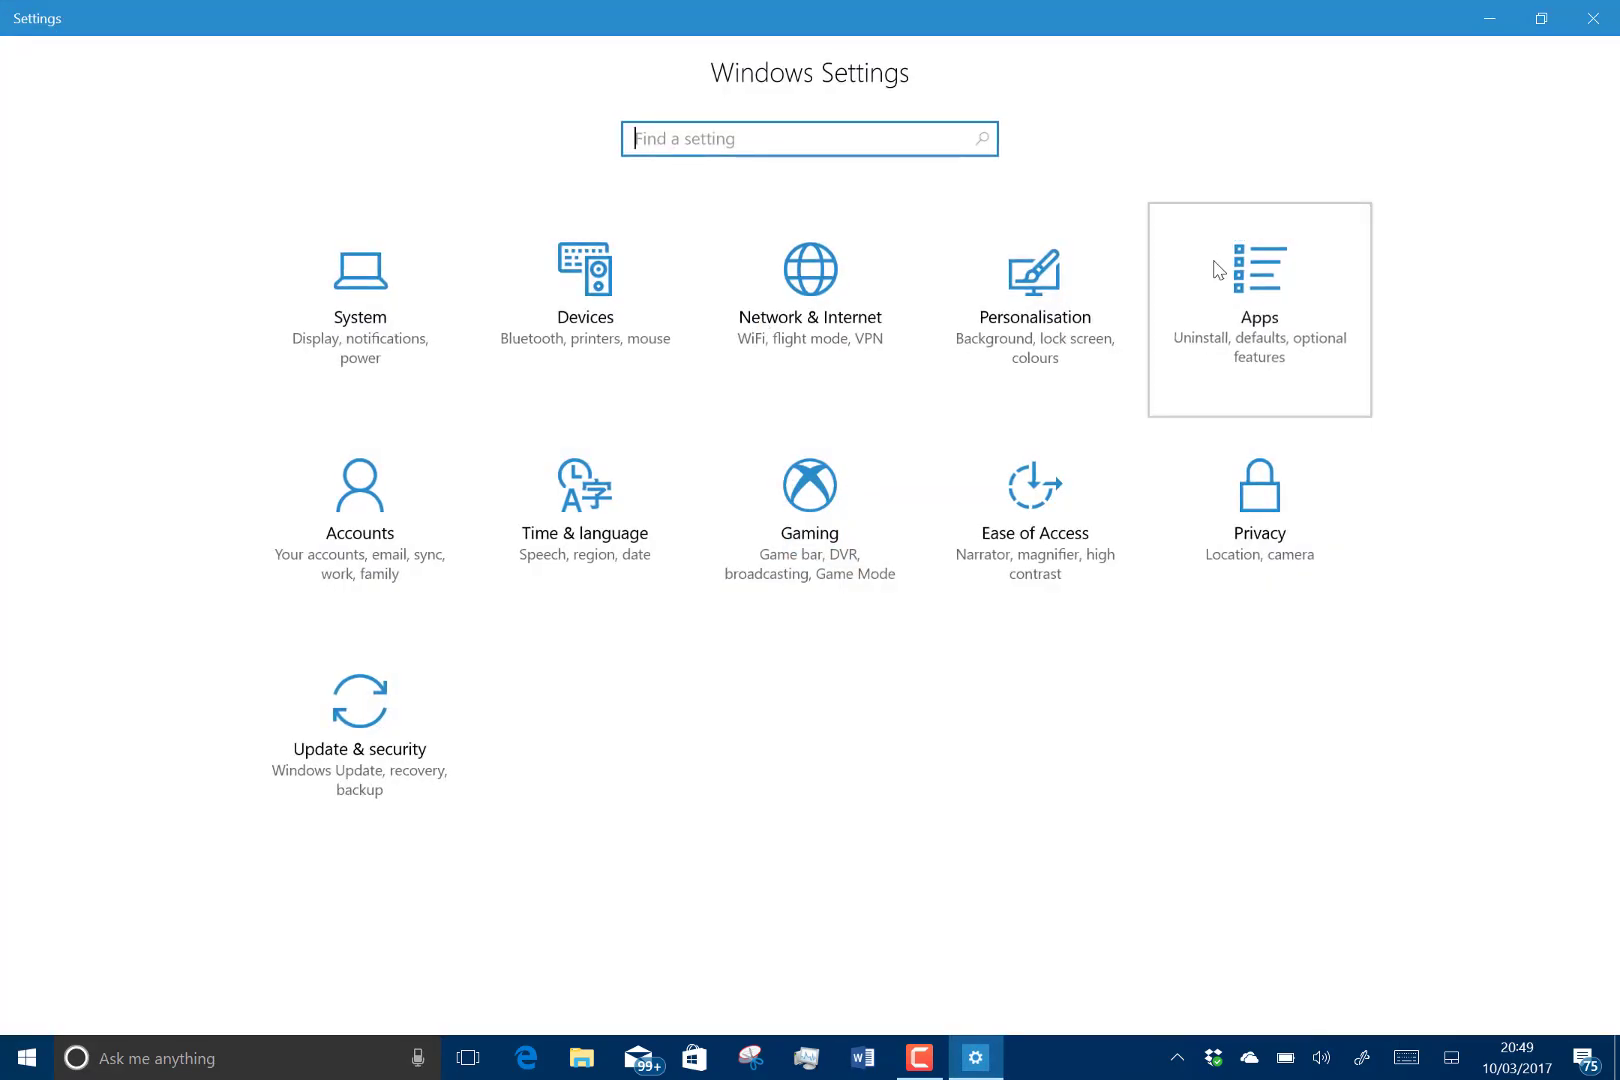
{"action": "left_click", "coordinate": [1214, 269]}
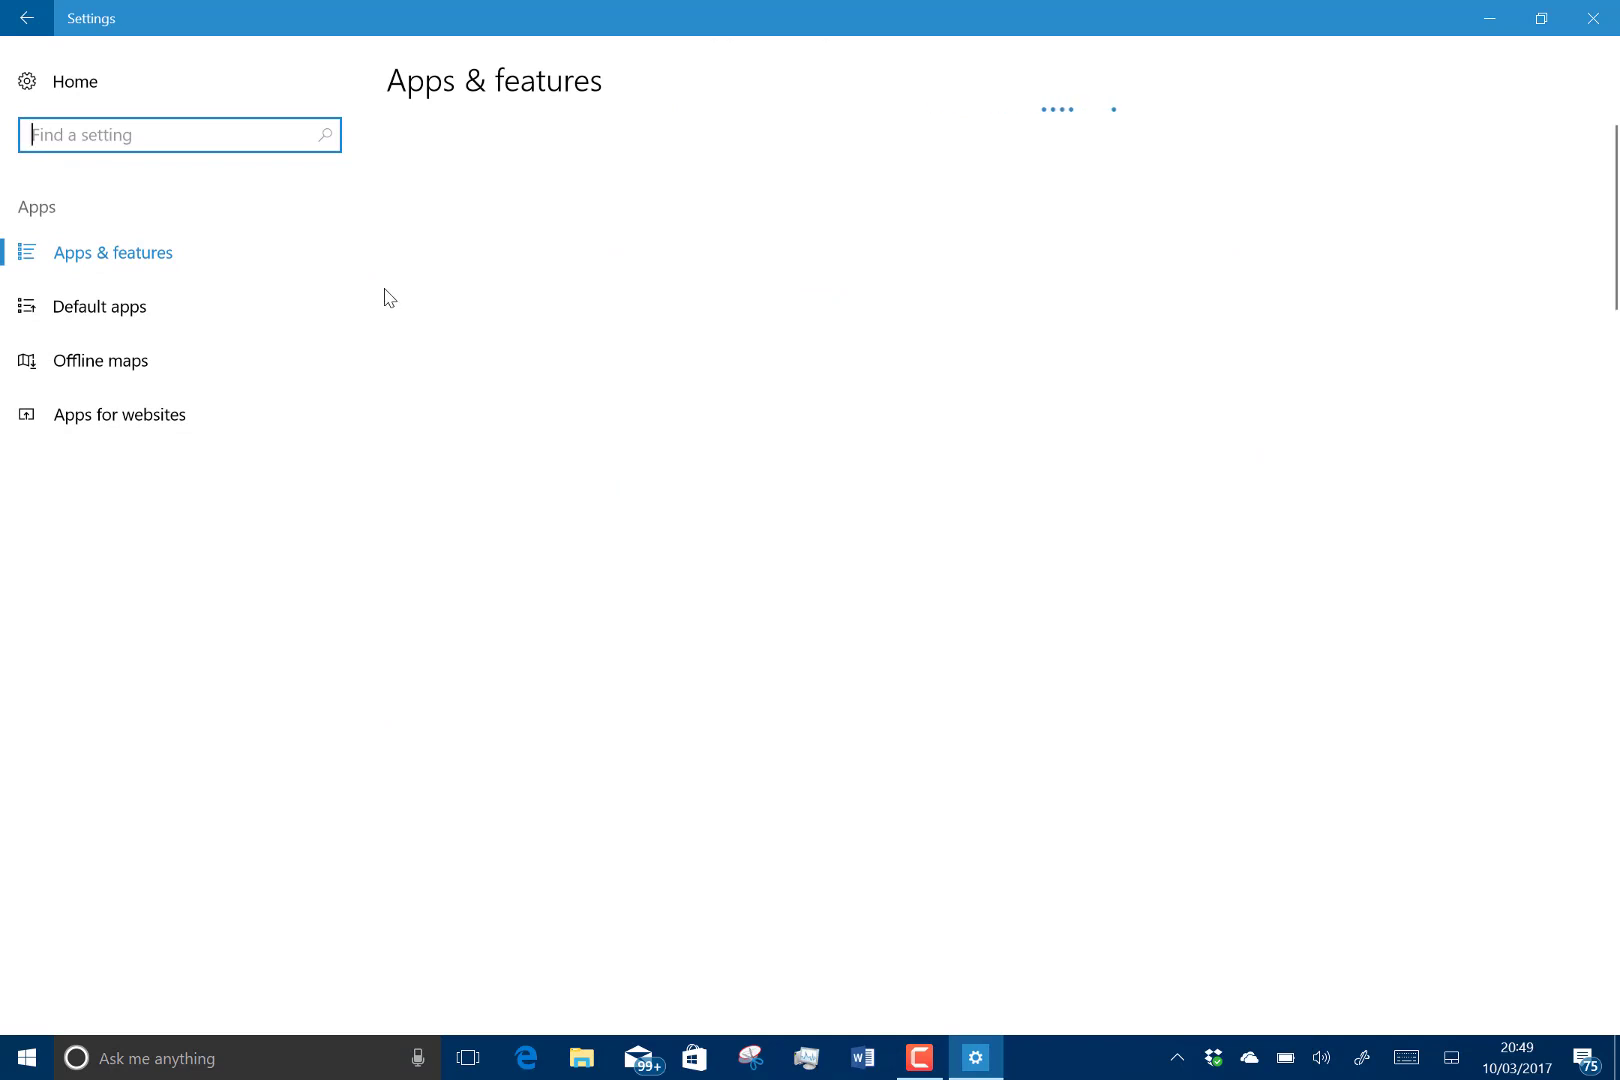
{"action": "left_click", "coordinate": [568, 596]}
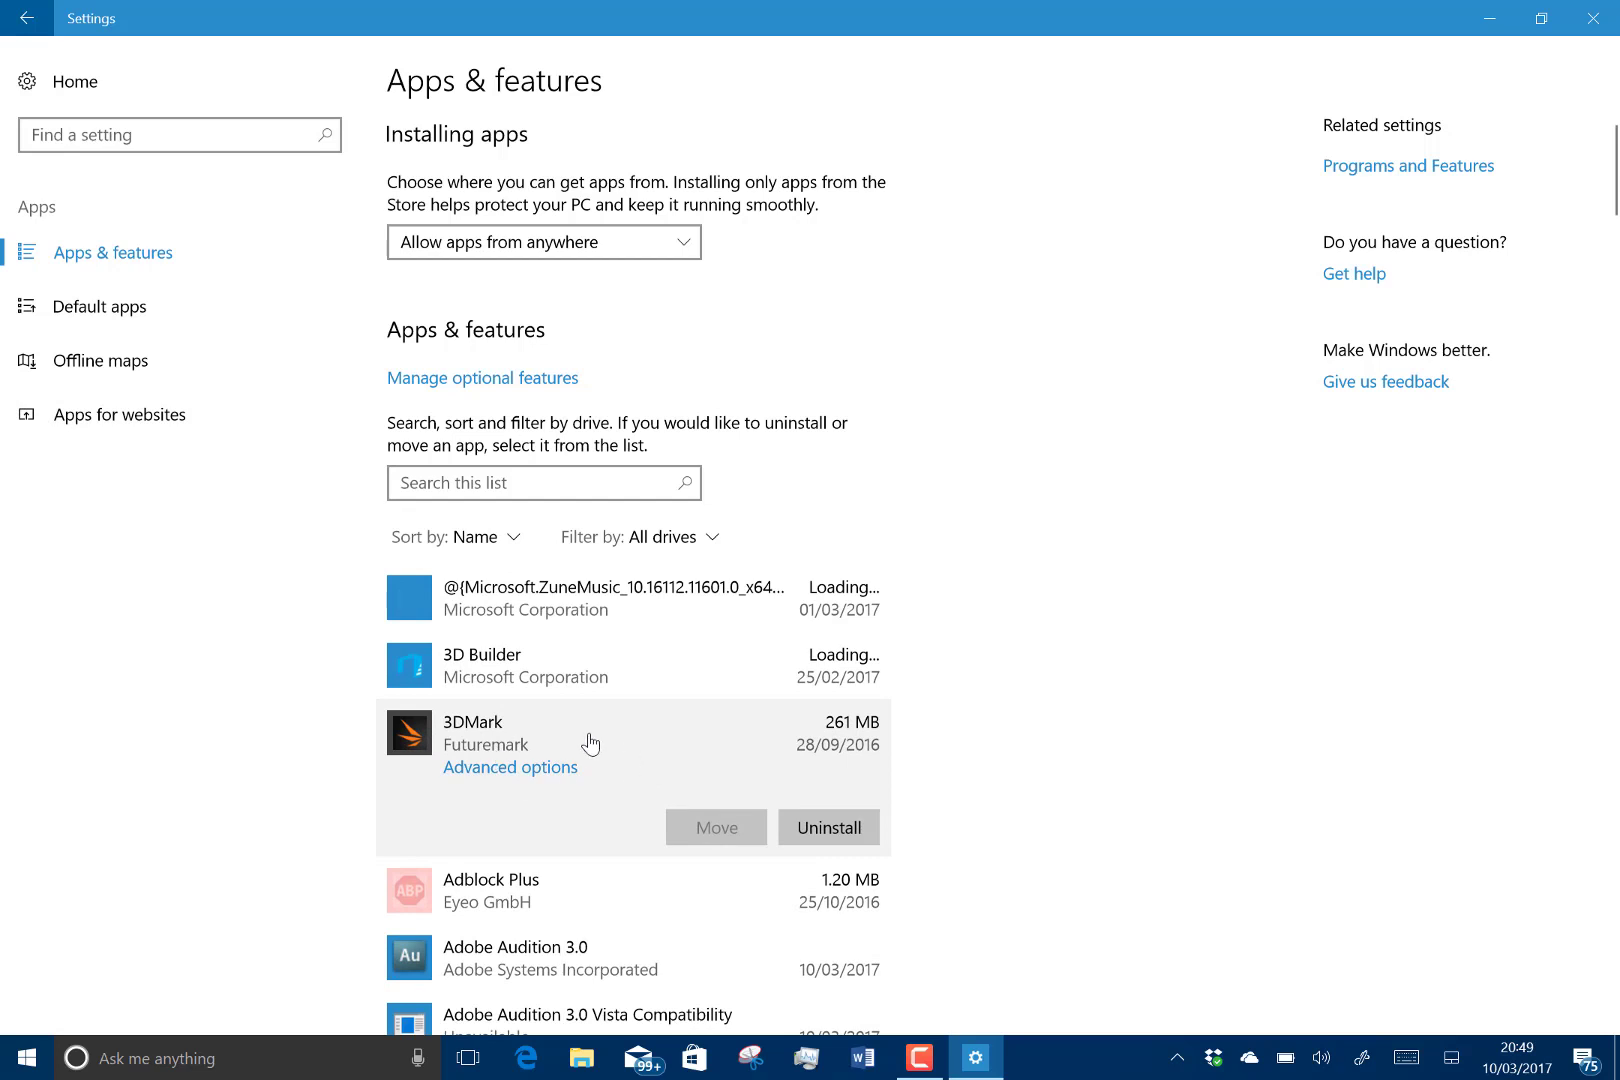
Open 3DMark's Advanced options page with storage usage and the Reset button.
{"action": "left_click", "coordinate": [511, 768]}
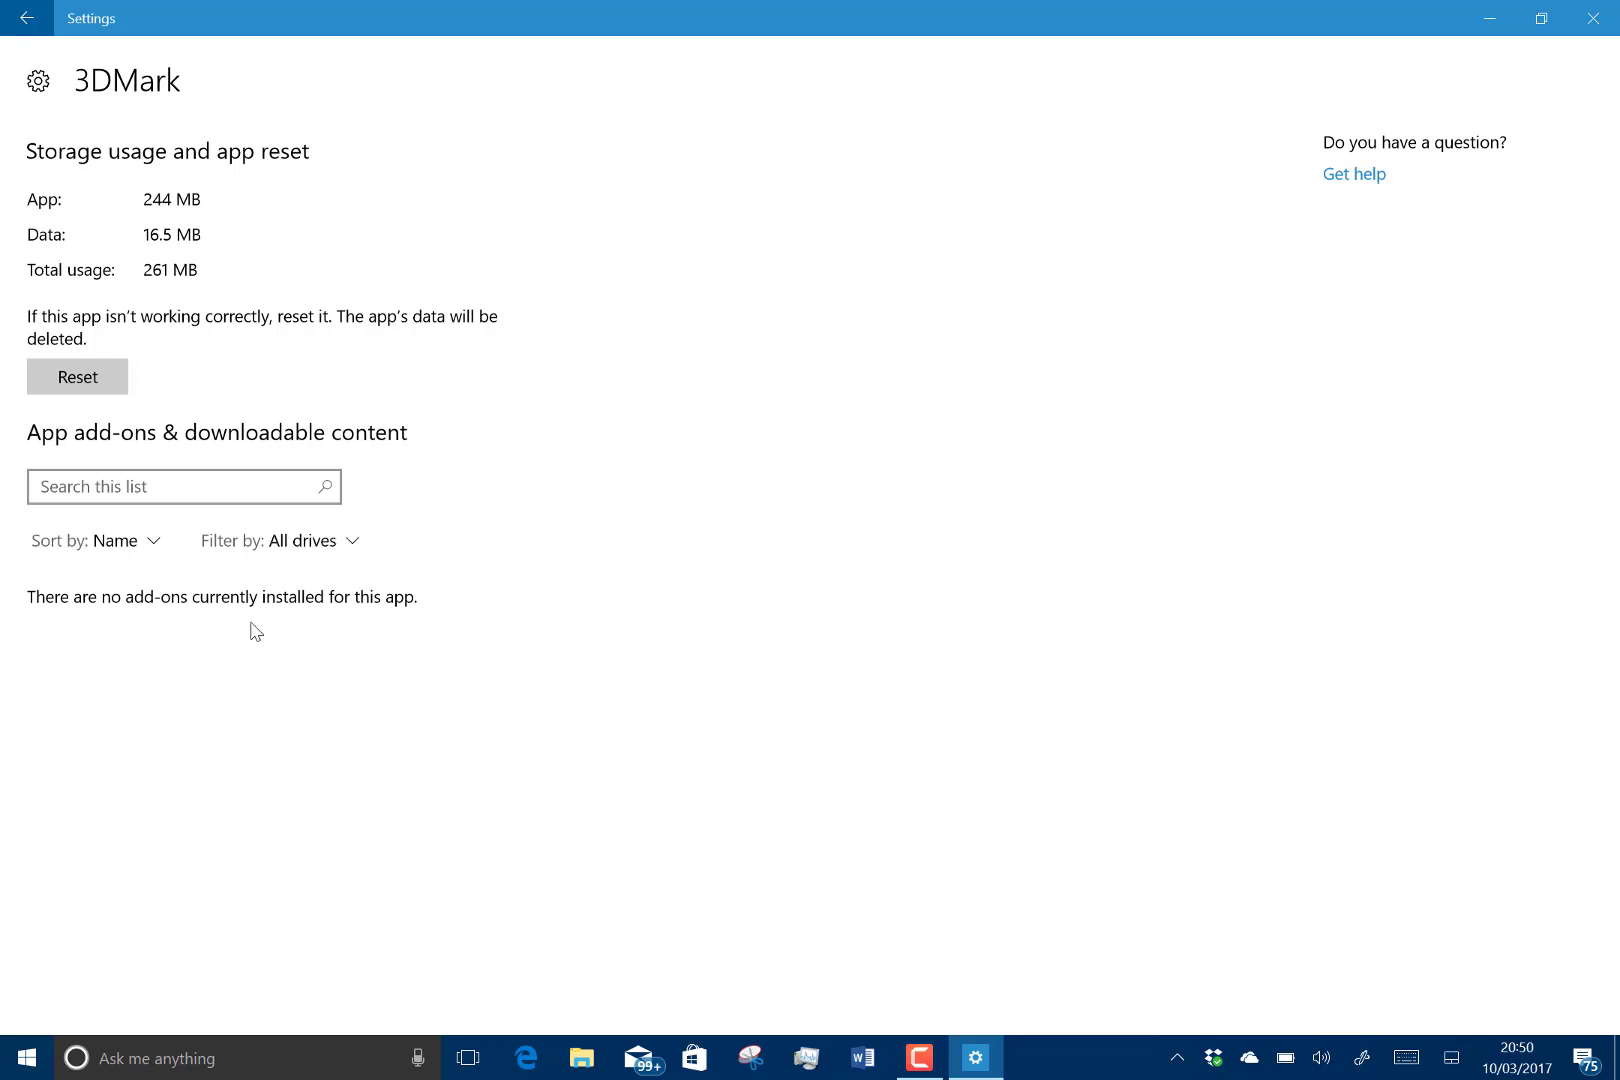
Open the Start menu over the 3DMark Advanced options page.
{"action": "left_click", "coordinate": [25, 1060]}
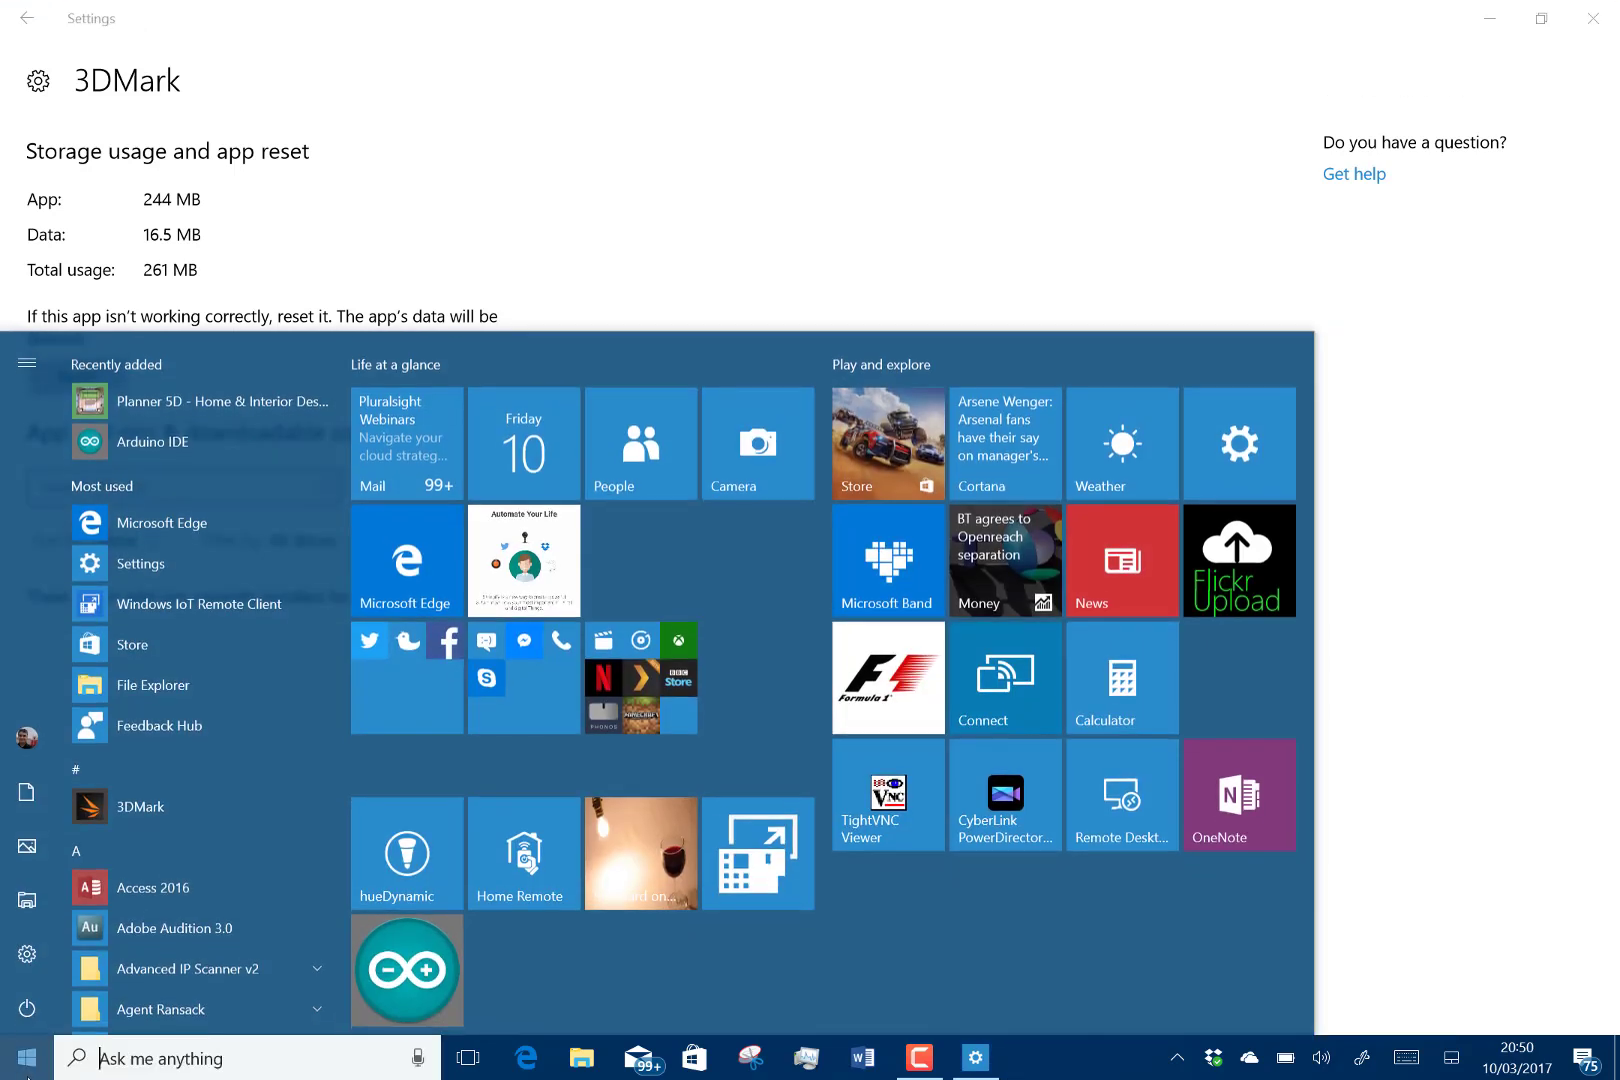